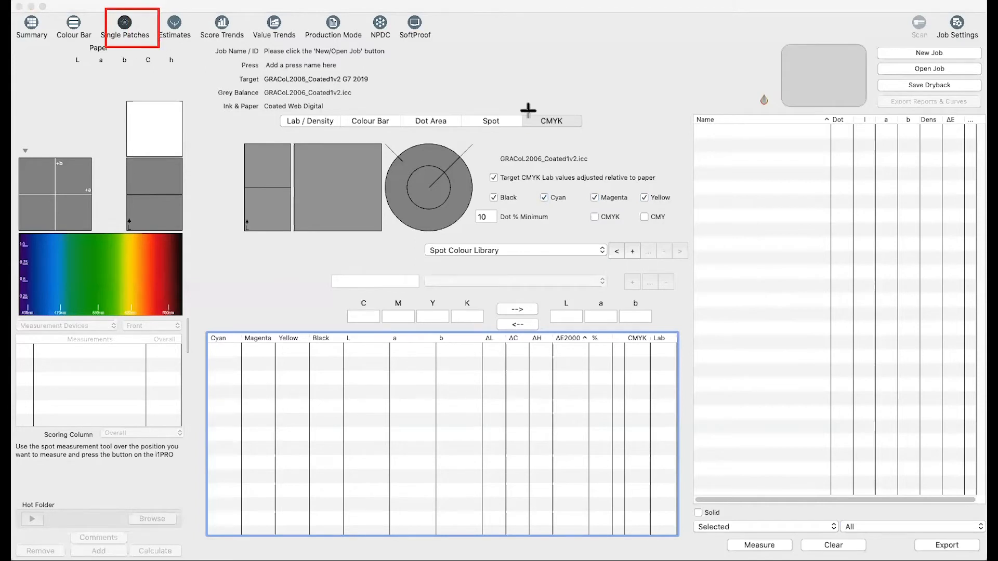
{"action": "mouse_move", "coordinate": [513, 107]}
{"action": "left_mouse_down"}
{"action": "mouse_move", "coordinate": [566, 134]}
{"action": "mouse_move", "coordinate": [599, 136]}
{"action": "left_mouse_up"}
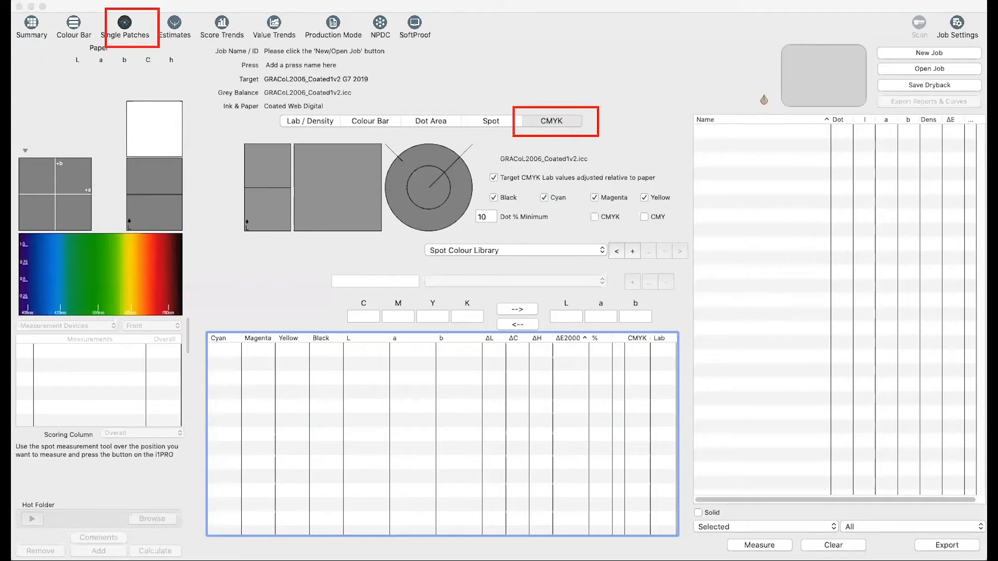
{"action": "left_click", "coordinate": [551, 53]}
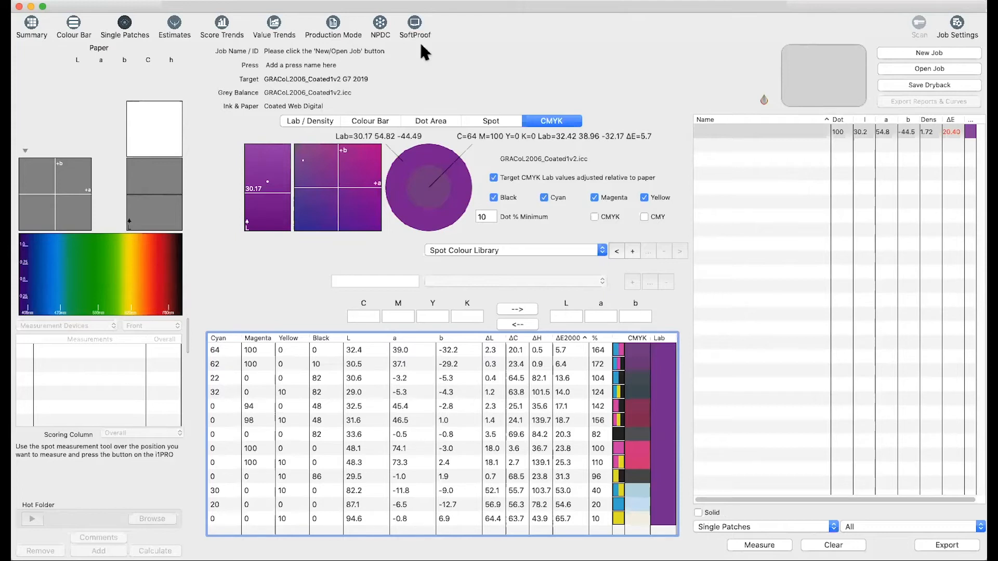
{"action": "key", "text": "super+shift+4"}
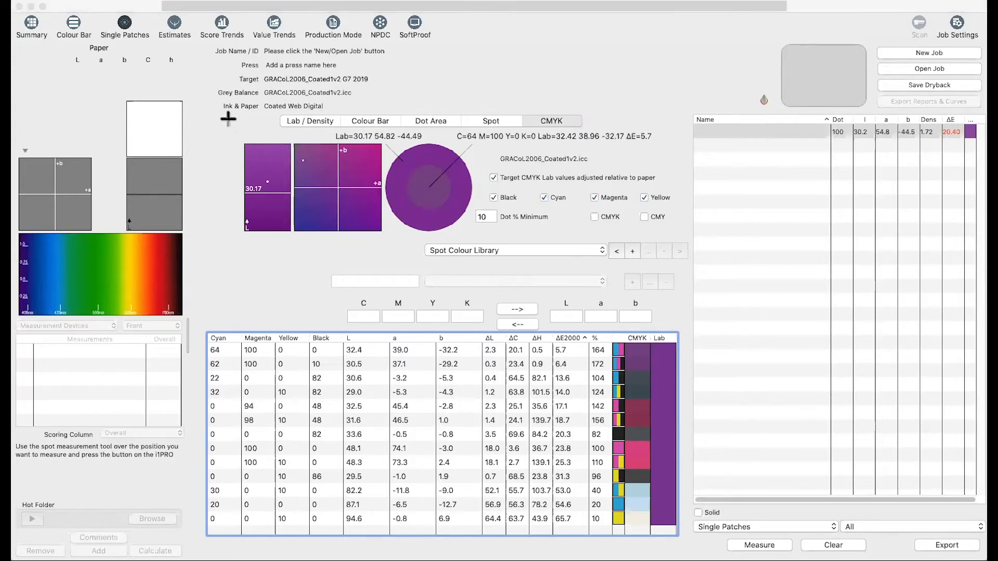
{"action": "left_click_drag", "start_coordinate": [216, 121], "coordinate": [689, 237]}
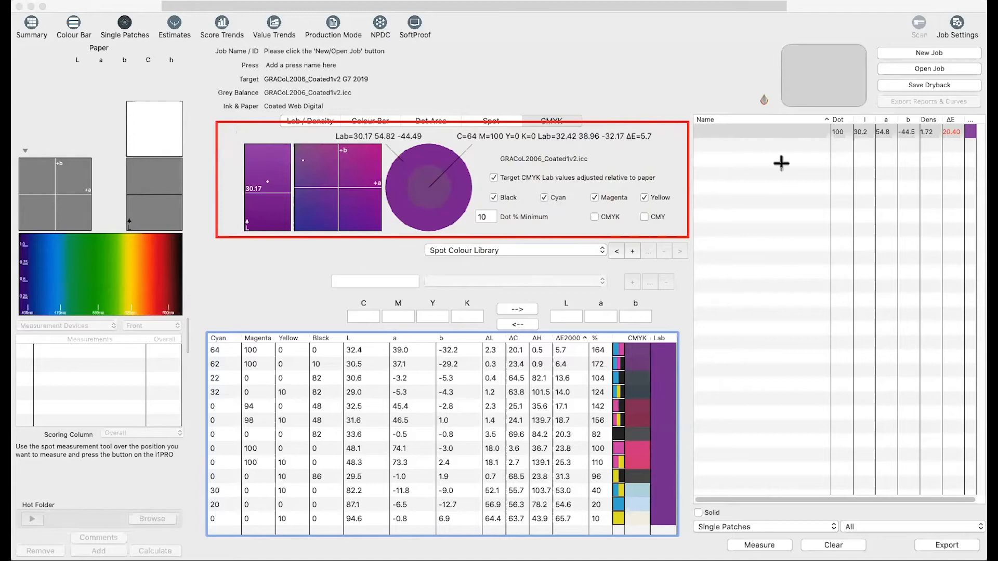
{"action": "left_click_drag", "start_coordinate": [689, 106], "coordinate": [986, 143]}
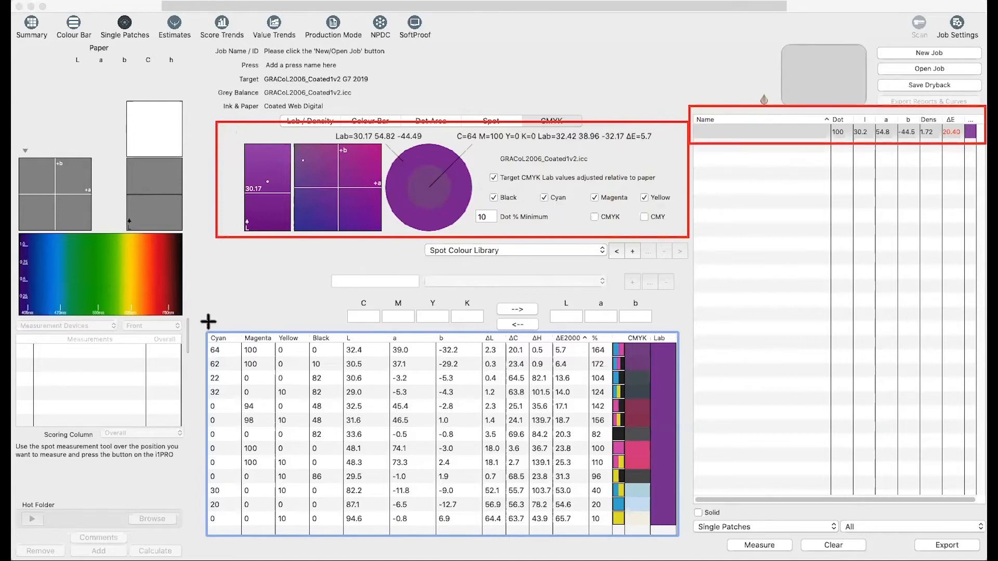
{"action": "left_click_drag", "start_coordinate": [196, 323], "coordinate": [689, 386]}
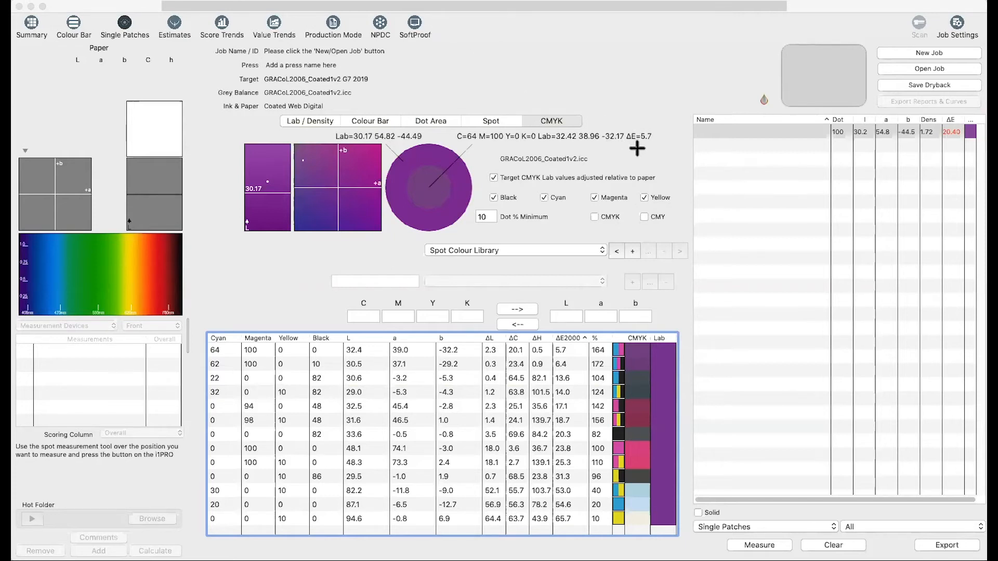
{"action": "mouse_move", "coordinate": [630, 143]}
{"action": "left_mouse_down"}
{"action": "mouse_move", "coordinate": [621, 198]}
{"action": "mouse_move", "coordinate": [584, 268]}
{"action": "mouse_move", "coordinate": [566, 337]}
{"action": "left_mouse_up"}
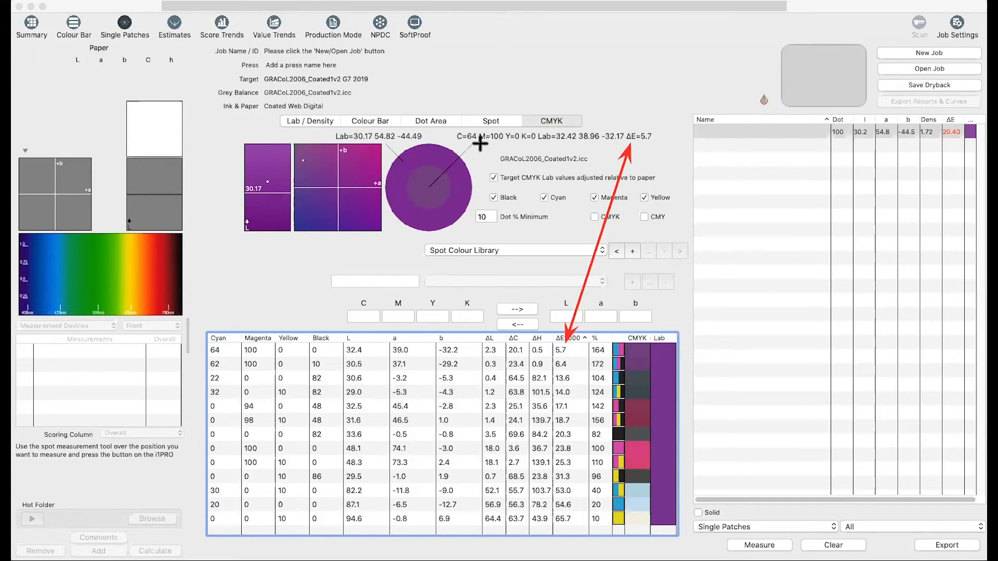
{"action": "left_click_drag", "start_coordinate": [474, 143], "coordinate": [290, 330]}
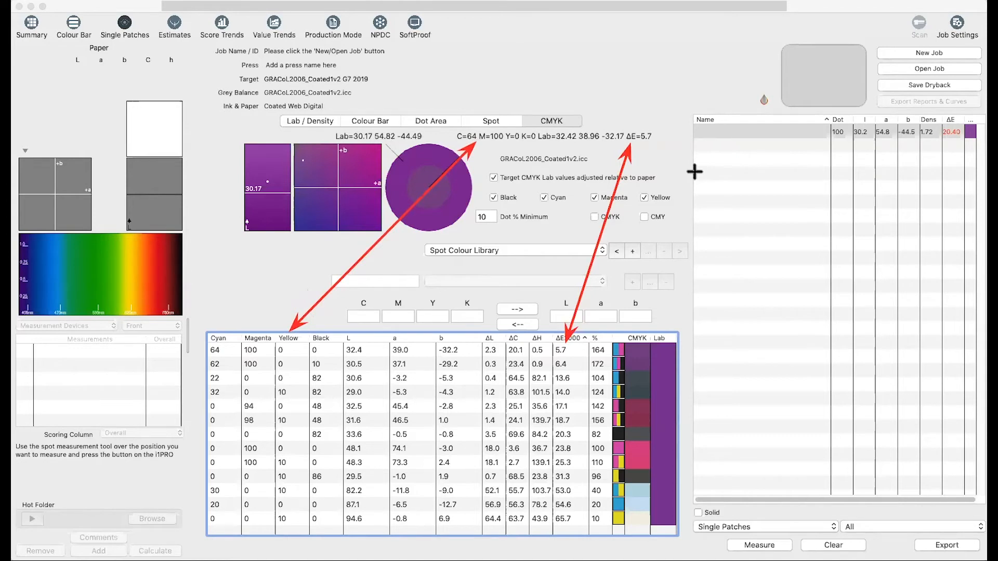
{"action": "key", "text": "Escape"}
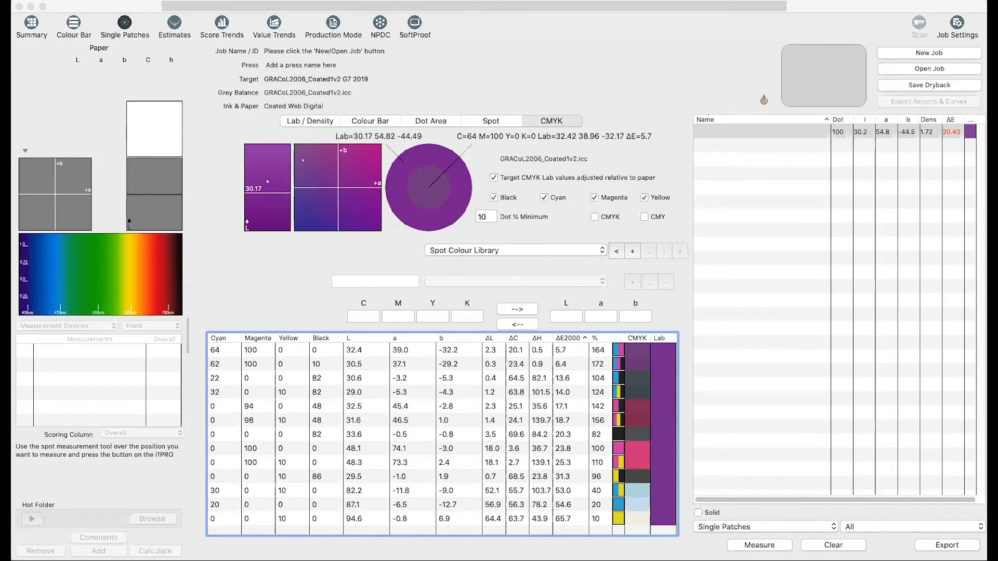
{"action": "mouse_move", "coordinate": [201, 326]}
{"action": "left_mouse_down"}
{"action": "mouse_move", "coordinate": [201, 345]}
{"action": "mouse_move", "coordinate": [249, 381]}
{"action": "mouse_move", "coordinate": [687, 381]}
{"action": "left_mouse_up"}
Select the closest CMYK match for the measured purple patch, 64 cyan and 100 magenta, to view its comparison.
{"action": "left_click", "coordinate": [525, 349]}
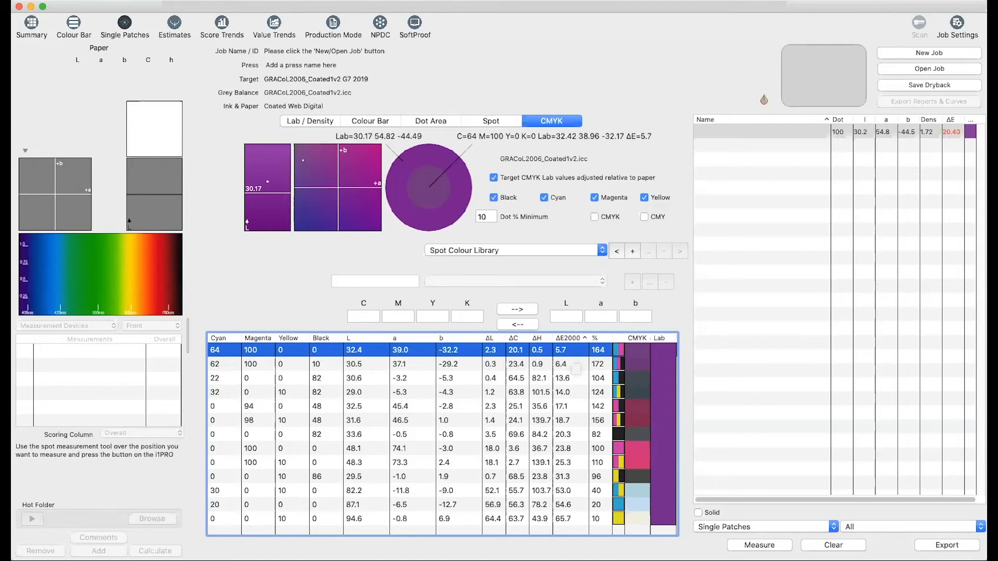
{"action": "mouse_move", "coordinate": [483, 166]}
{"action": "left_mouse_down"}
{"action": "mouse_move", "coordinate": [477, 203]}
{"action": "mouse_move", "coordinate": [510, 237]}
{"action": "mouse_move", "coordinate": [692, 239]}
{"action": "left_mouse_up"}
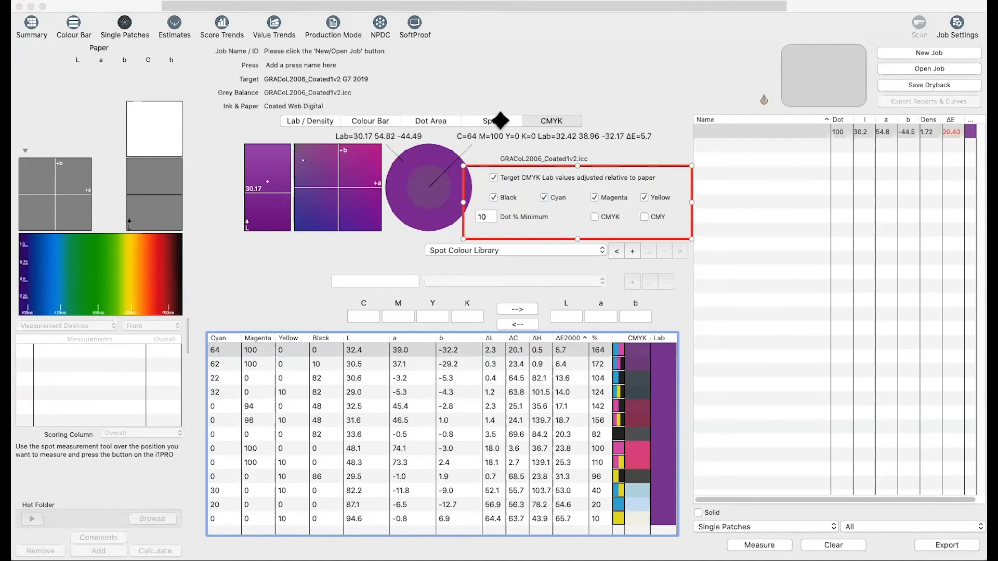
{"action": "left_click", "coordinate": [554, 209]}
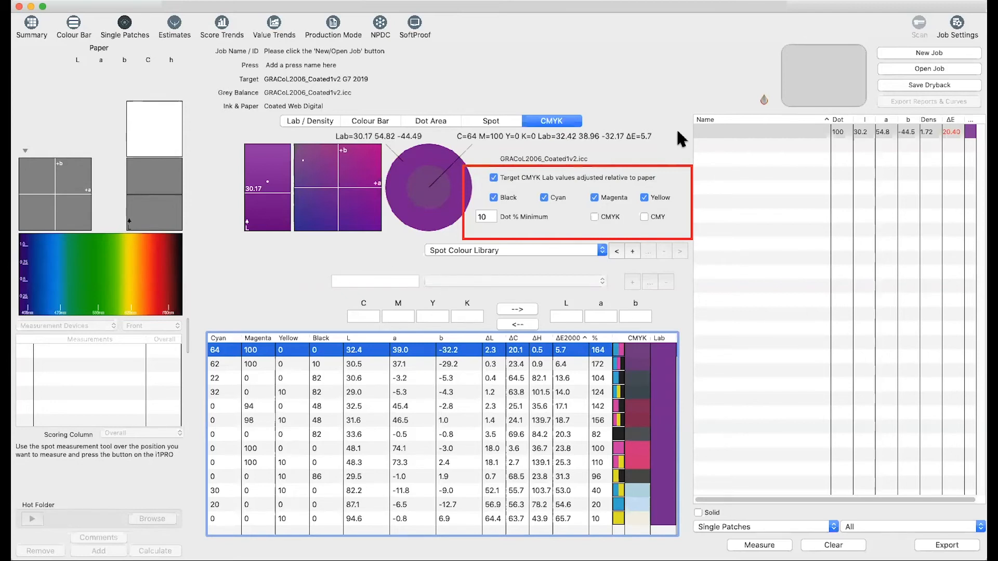
{"action": "left_click", "coordinate": [250, 351]}
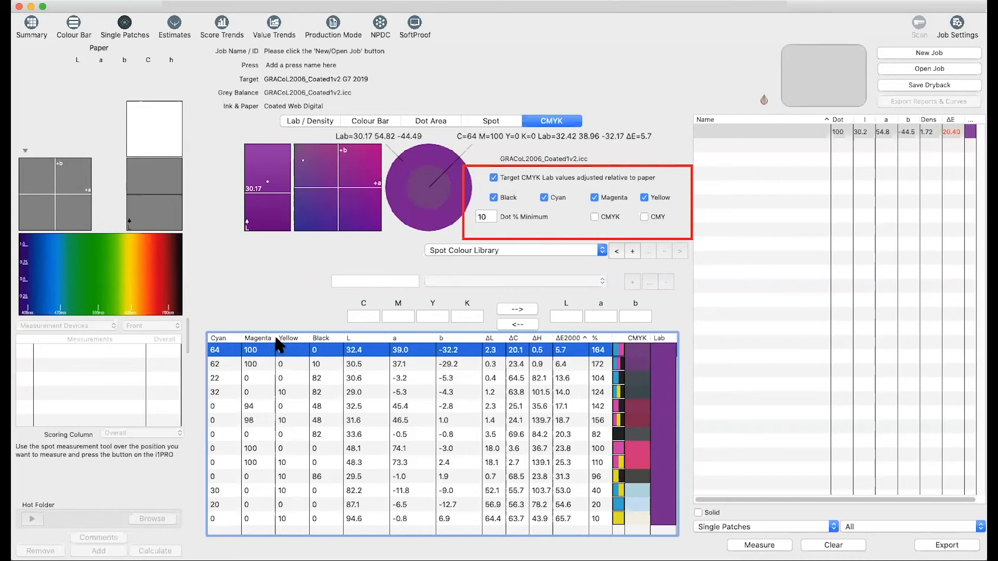
Try the CMYK matching without yellow and with a 5% dot minimum, restoring yellow and the 10% minimum.
{"action": "left_click", "coordinate": [644, 198]}
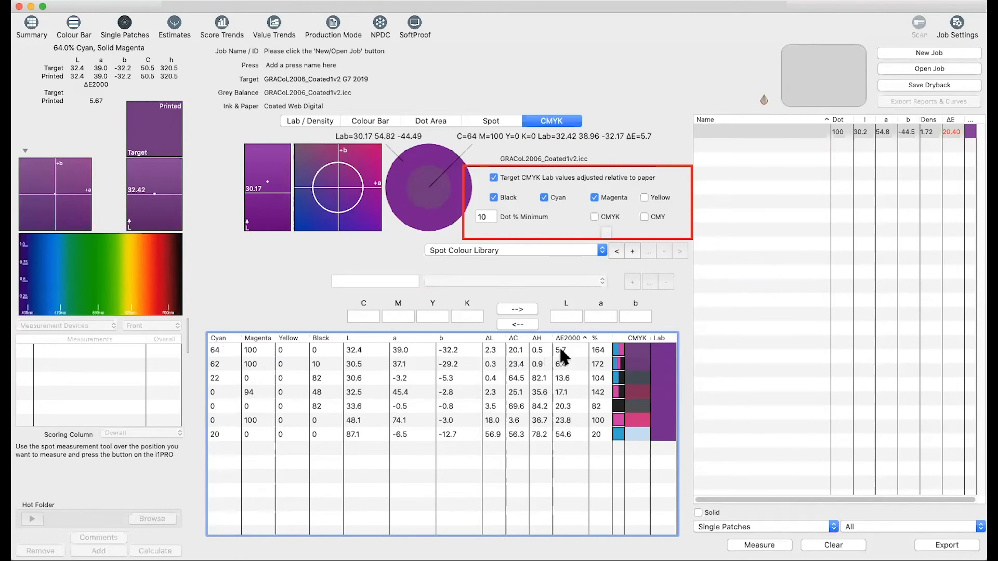
{"action": "left_click", "coordinate": [644, 197]}
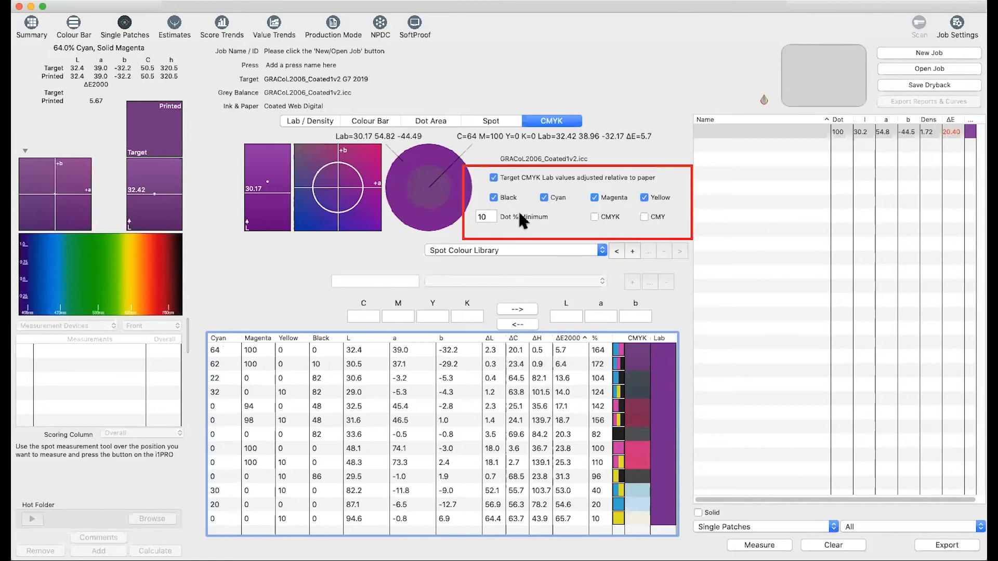
{"action": "left_click", "coordinate": [480, 217]}
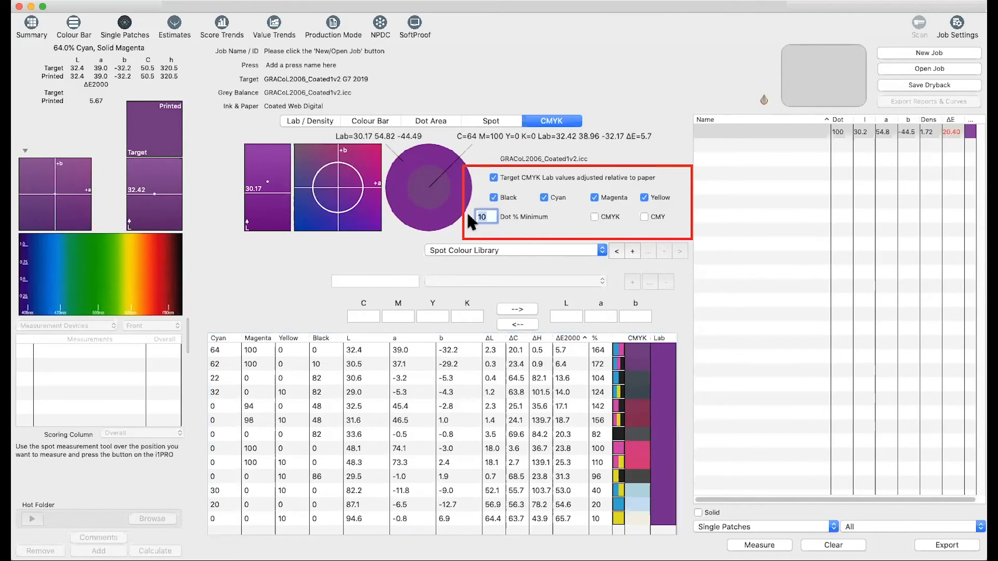
{"action": "type", "text": "5"}
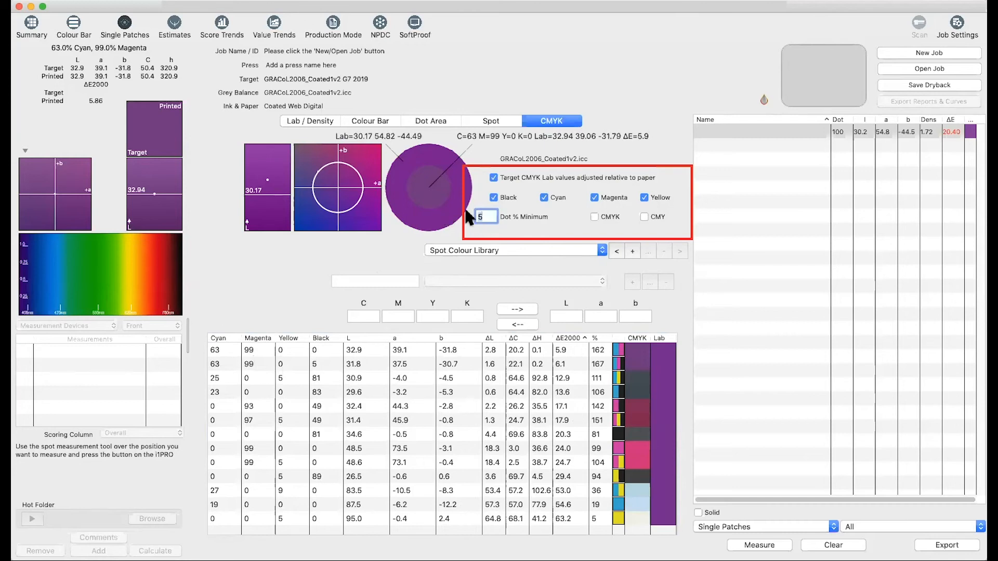
{"action": "type", "text": "10"}
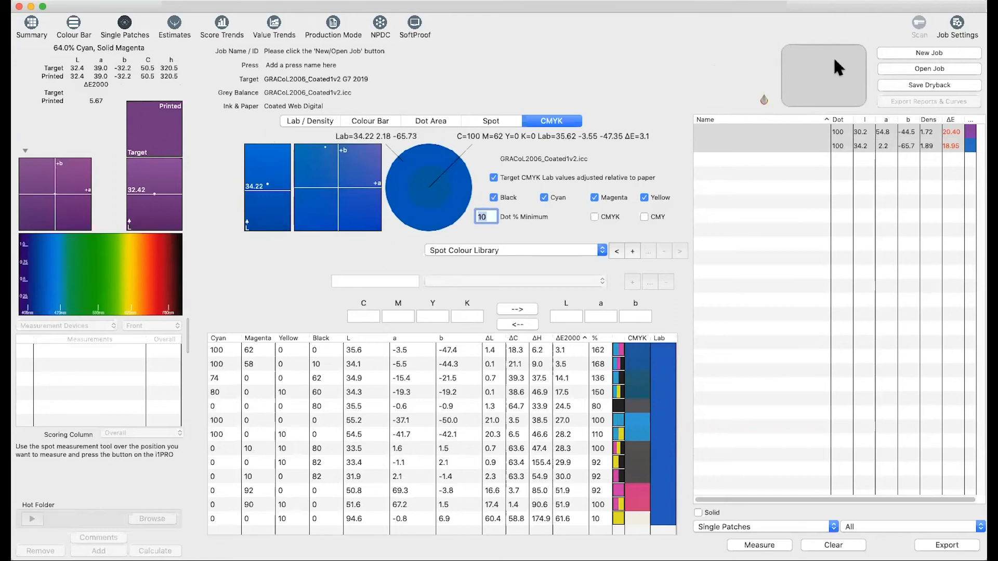
Open the measured purple patch's name for editing and leave it blank.
{"action": "left_click", "coordinate": [812, 147]}
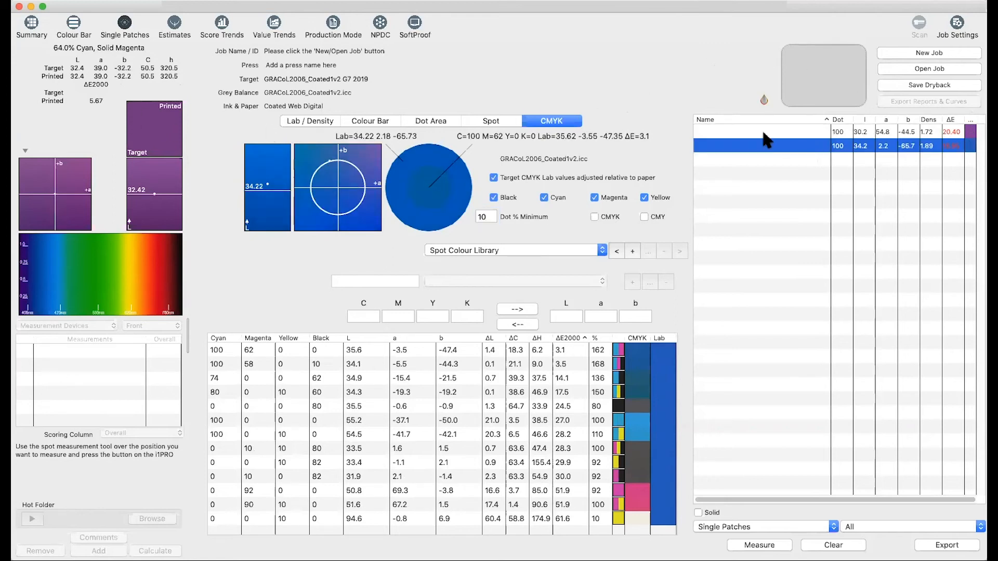
{"action": "left_click", "coordinate": [749, 133]}
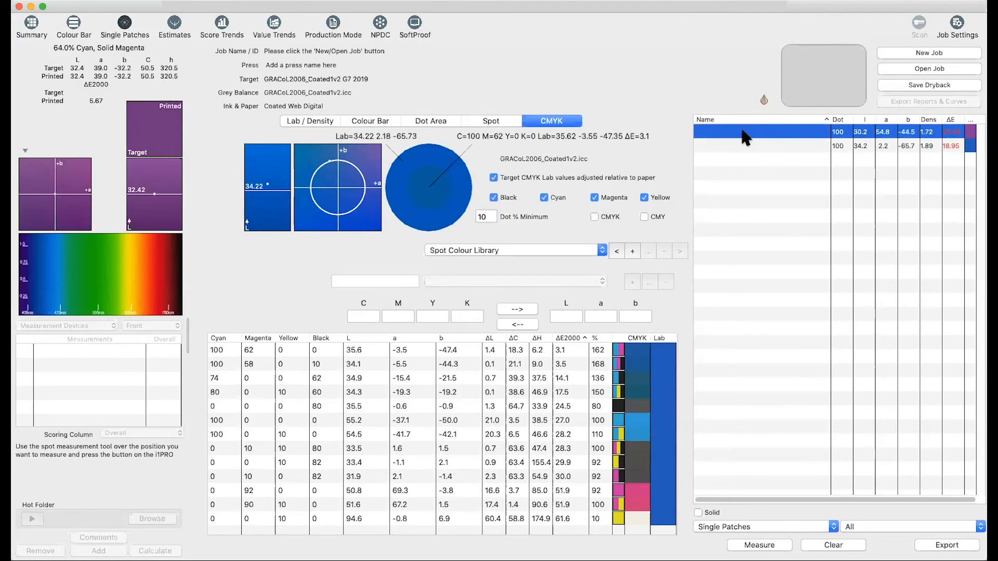
{"action": "double_click", "coordinate": [733, 134]}
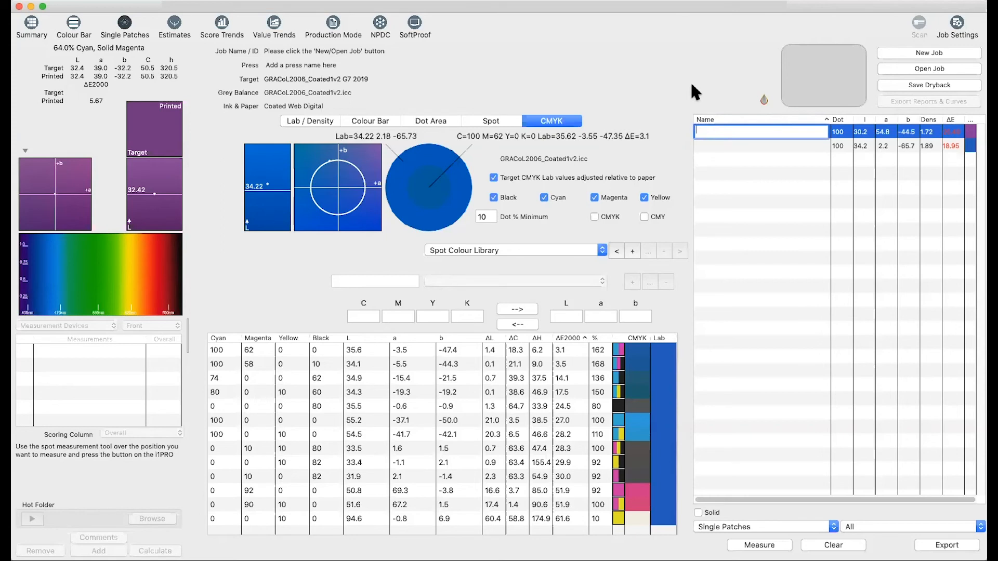
{"action": "left_click", "coordinate": [753, 213]}
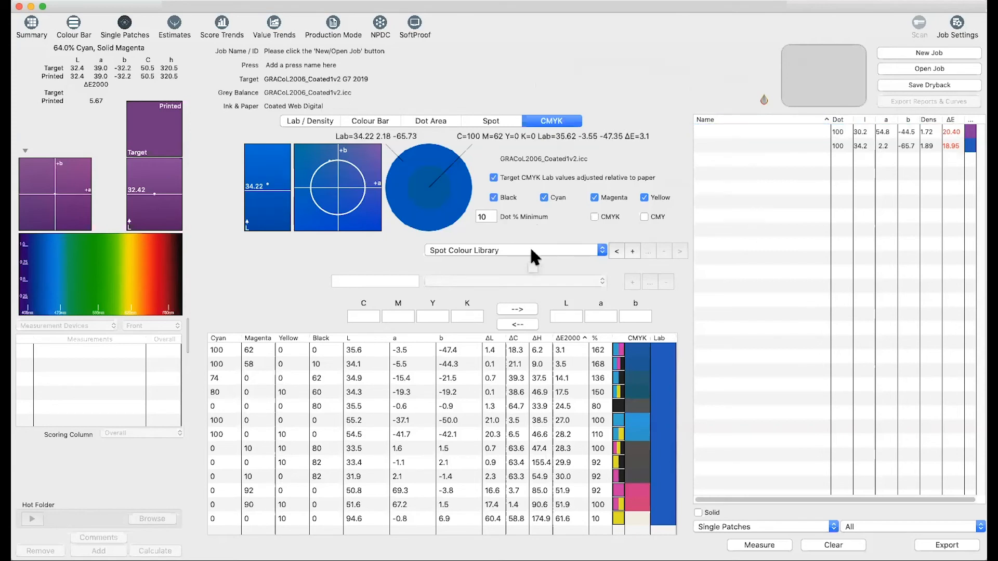
Look up spot colour 338 in the PANTONE+ Solid Coated library to find its CMYK equivalents.
{"action": "left_click", "coordinate": [560, 255]}
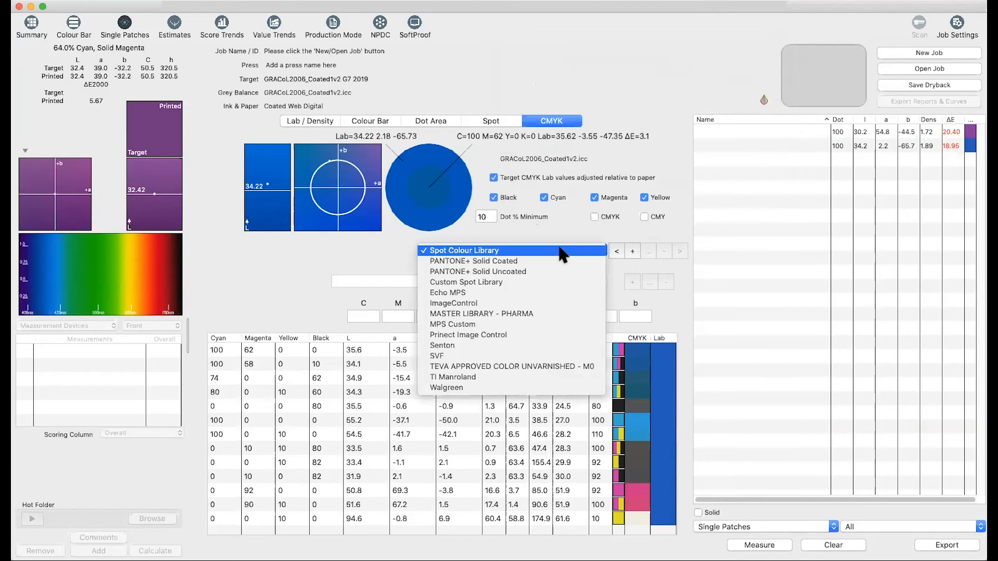
{"action": "left_click", "coordinate": [502, 262]}
{"action": "left_click", "coordinate": [391, 277]}
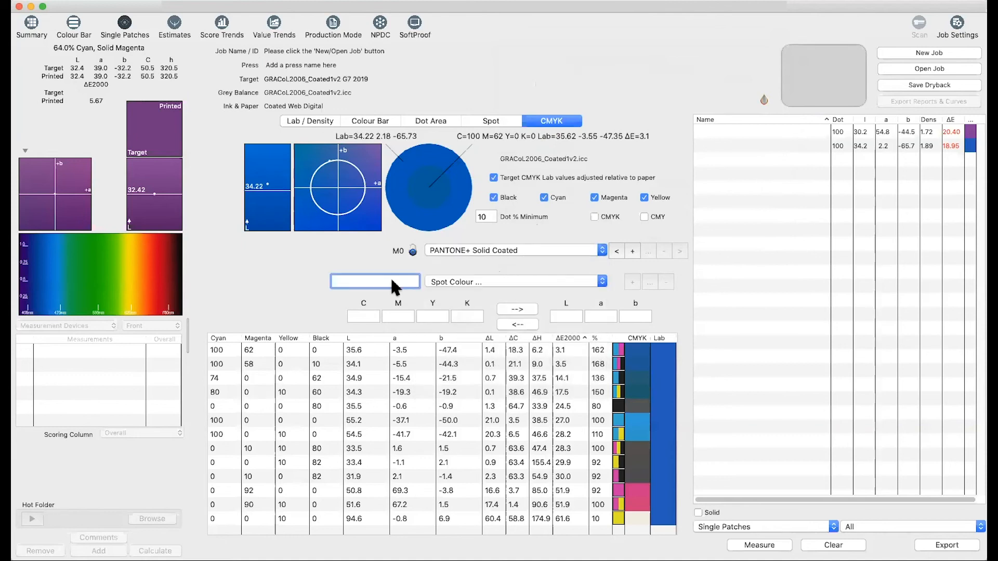
{"action": "type", "text": "338"}
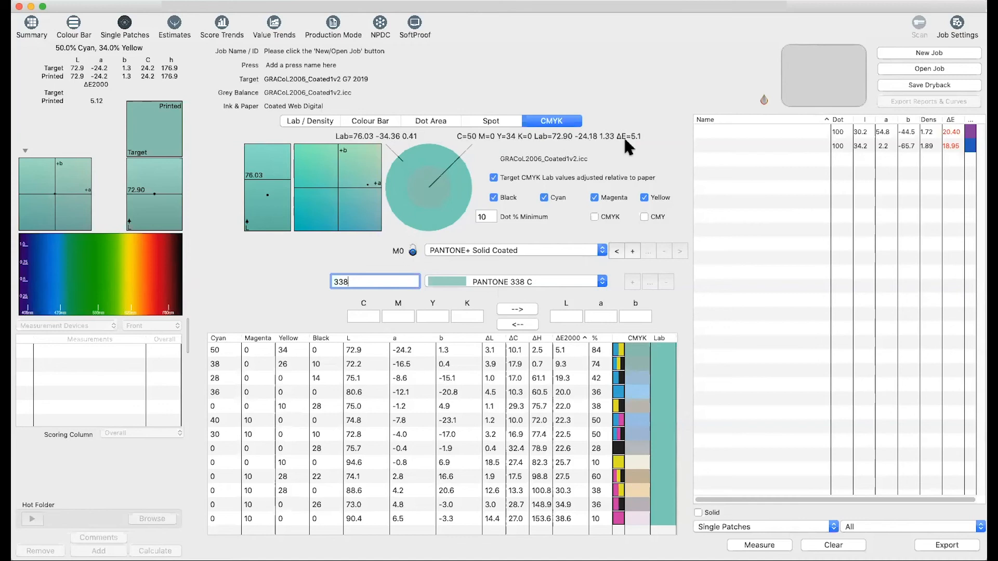
{"action": "left_click", "coordinate": [531, 251]}
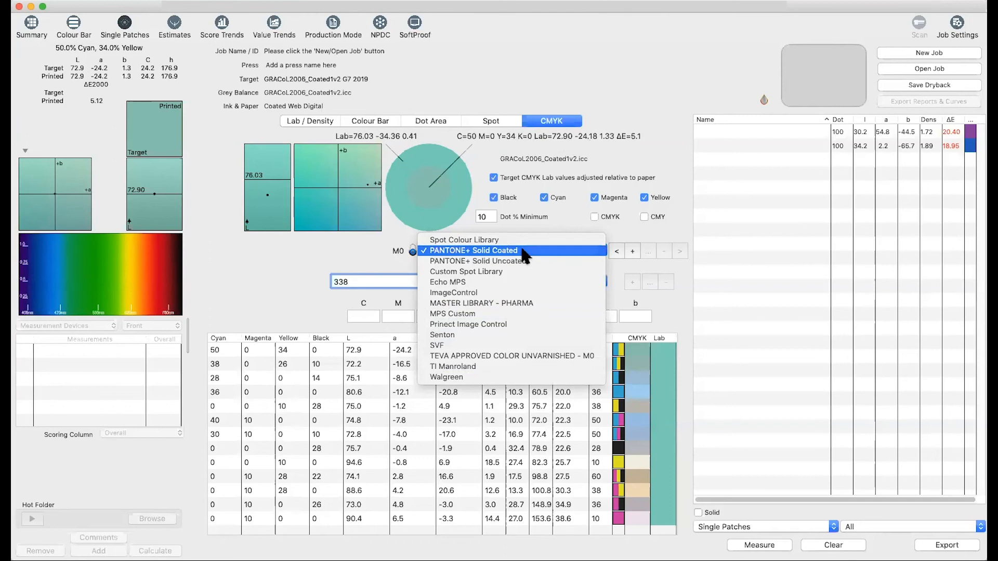
{"action": "left_click", "coordinate": [525, 251]}
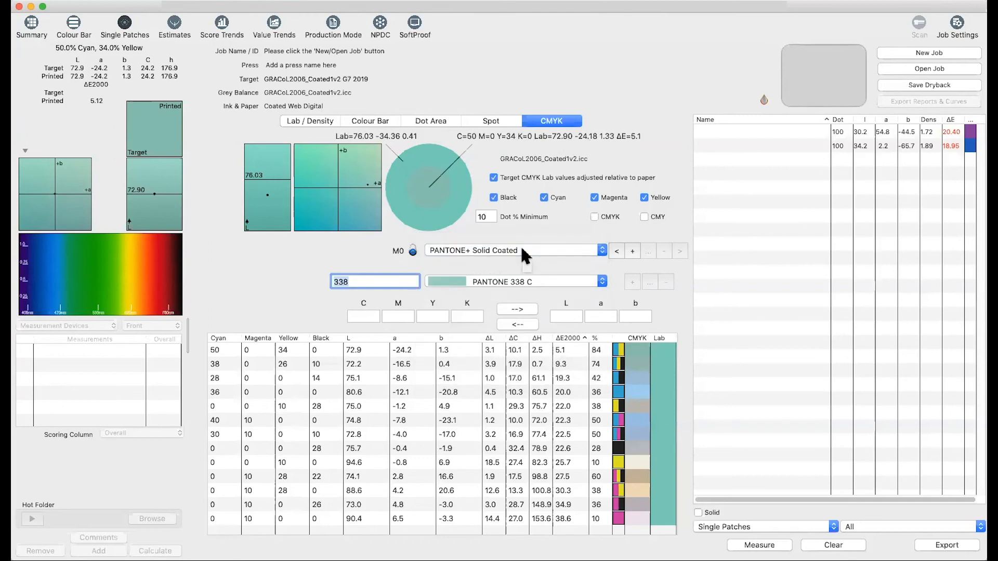
Enter the Lab values 45, 30, -37 and convert them to CMYK.
{"action": "left_click", "coordinate": [564, 314]}
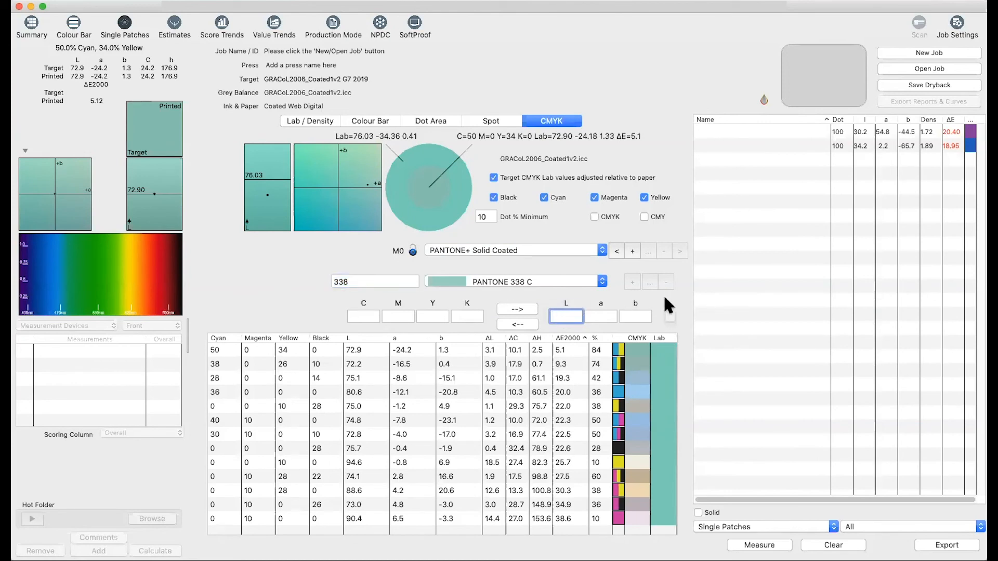
{"action": "type", "text": "45"}
{"action": "left_click", "coordinate": [600, 316]}
{"action": "type", "text": "30"}
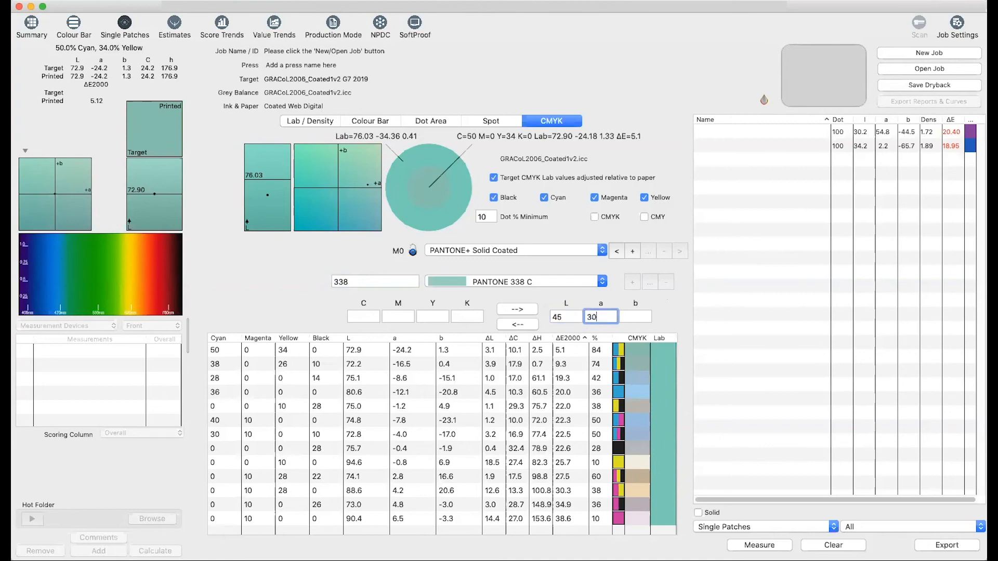
{"action": "left_click", "coordinate": [635, 316]}
{"action": "type", "text": "-37"}
{"action": "left_click", "coordinate": [521, 323]}
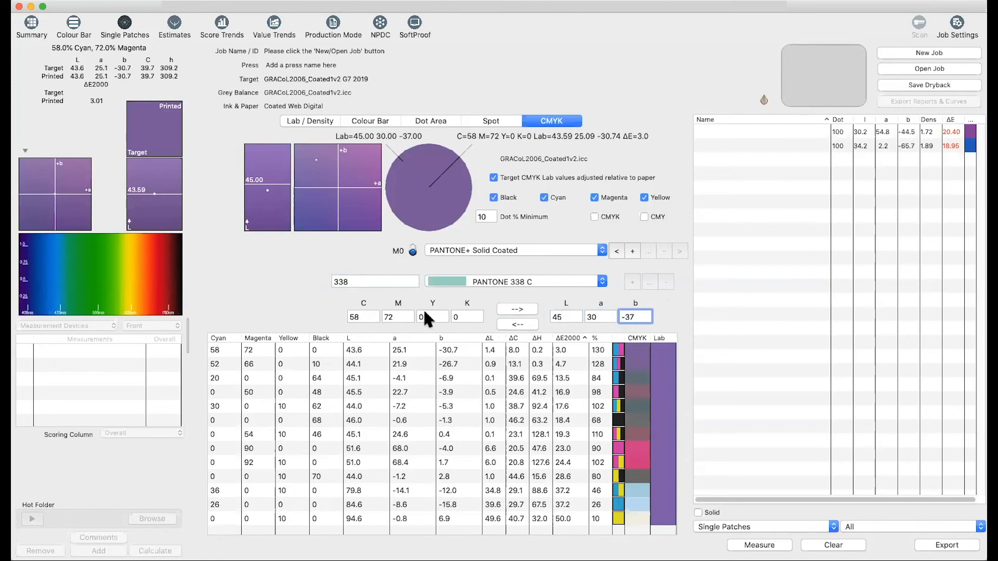
Add the closest CMYK match and the entered Lab target from the colour circle to the patch list.
{"action": "left_click", "coordinate": [567, 350]}
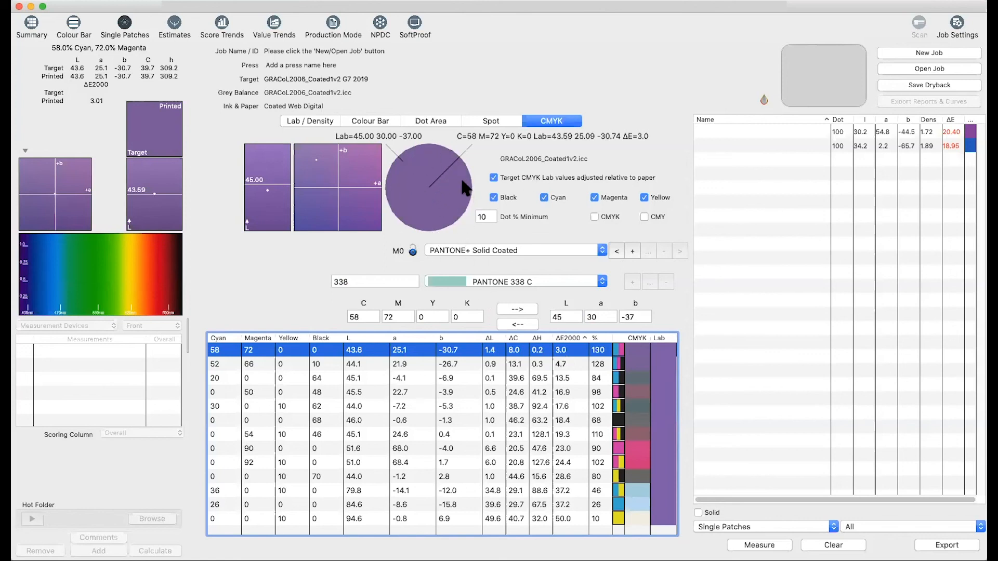
{"action": "mouse_move", "coordinate": [474, 185]}
{"action": "left_mouse_down"}
{"action": "mouse_move", "coordinate": [892, 172]}
{"action": "mouse_move", "coordinate": [794, 180]}
{"action": "left_mouse_up"}
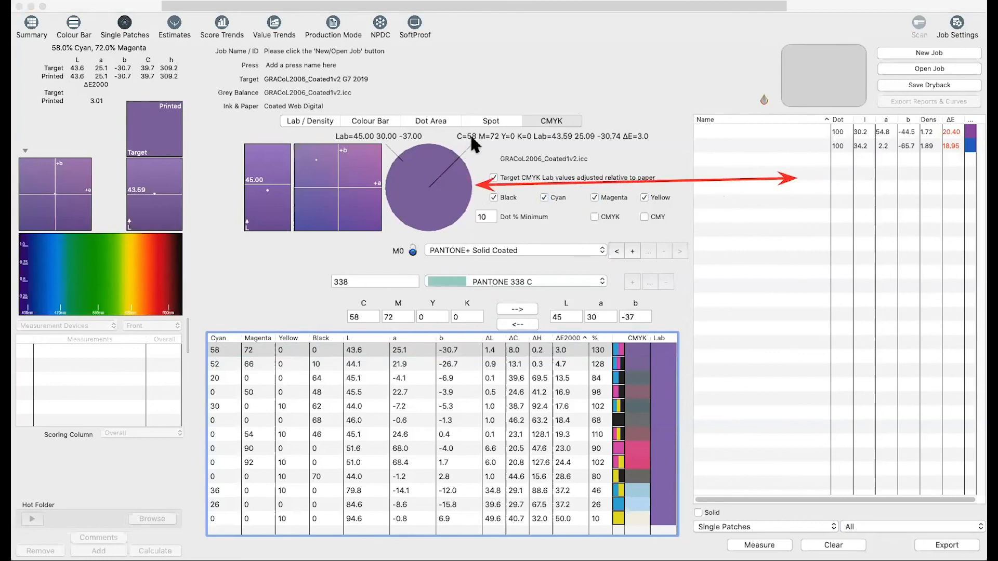
{"action": "left_click_drag", "start_coordinate": [472, 134], "coordinate": [696, 193]}
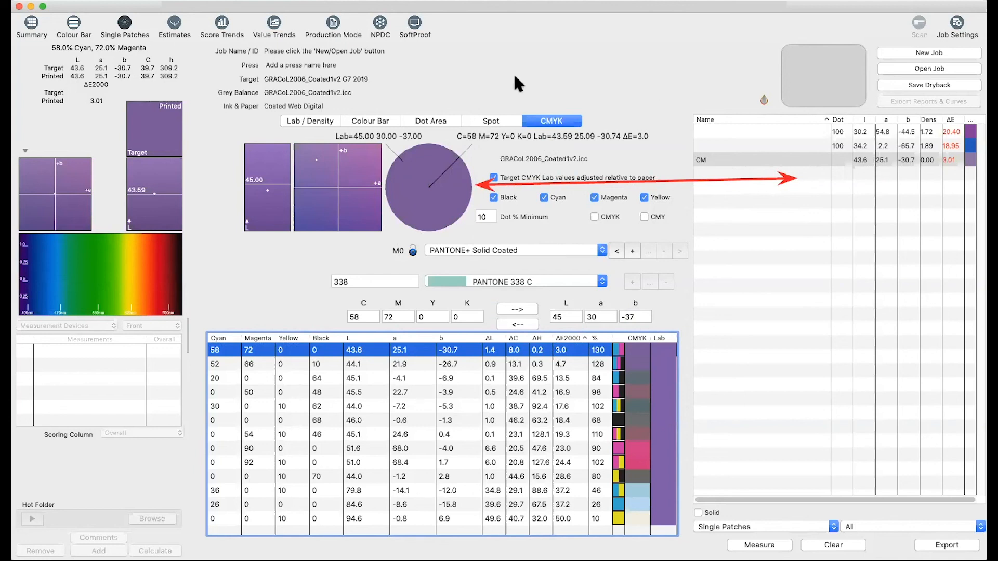
{"action": "left_click", "coordinate": [432, 152]}
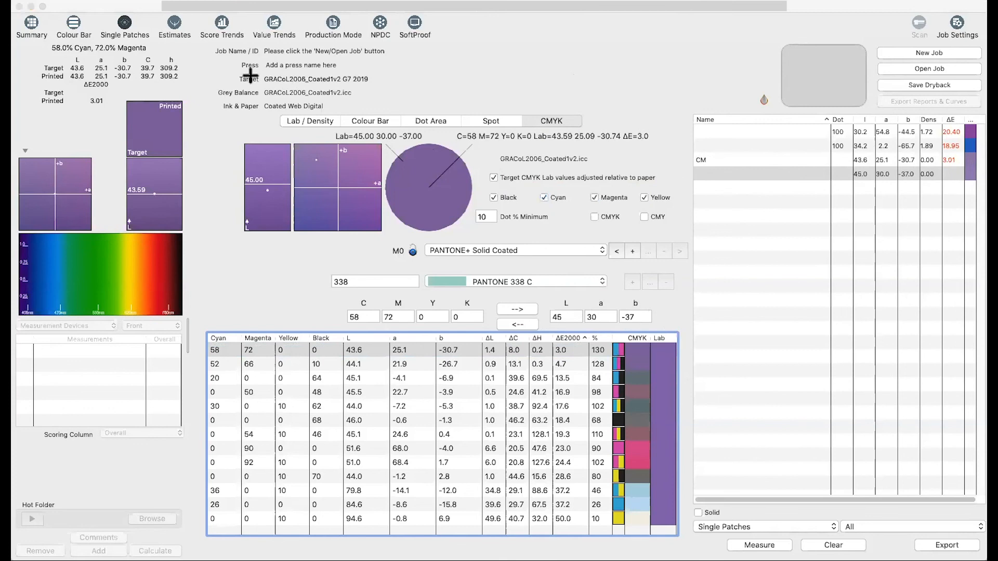
Review the available target standards in the job settings and close them, keeping GRACoL2006_Coated1v2 G7 2019.
{"action": "left_click_drag", "start_coordinate": [230, 72], "coordinate": [383, 88]}
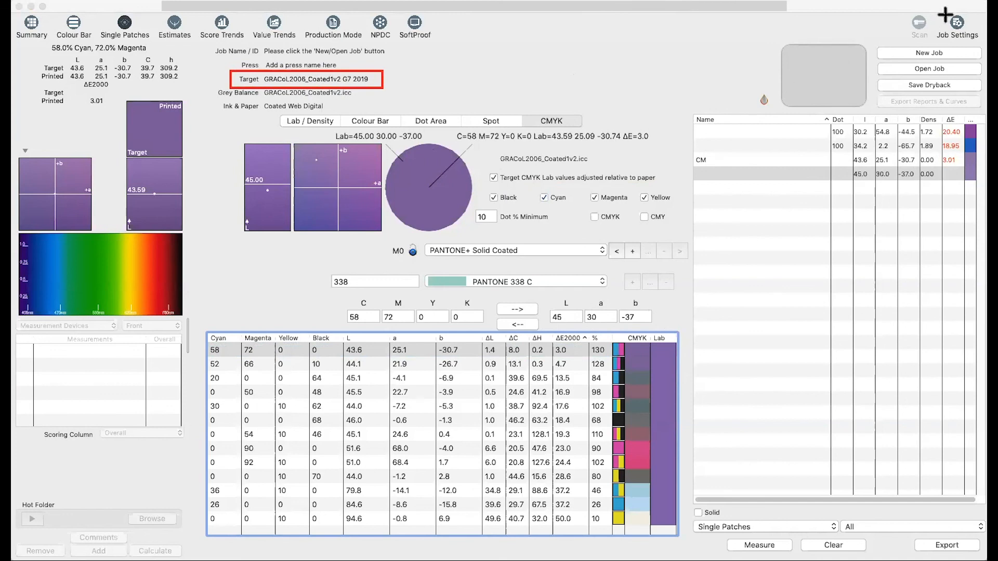
{"action": "left_click_drag", "start_coordinate": [933, 9], "coordinate": [983, 46]}
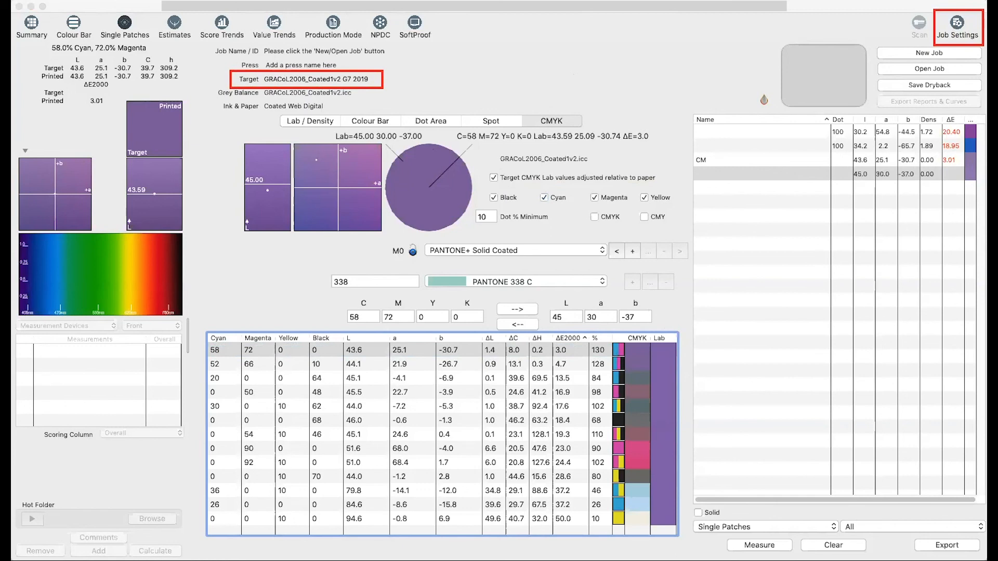
{"action": "left_click", "coordinate": [958, 24]}
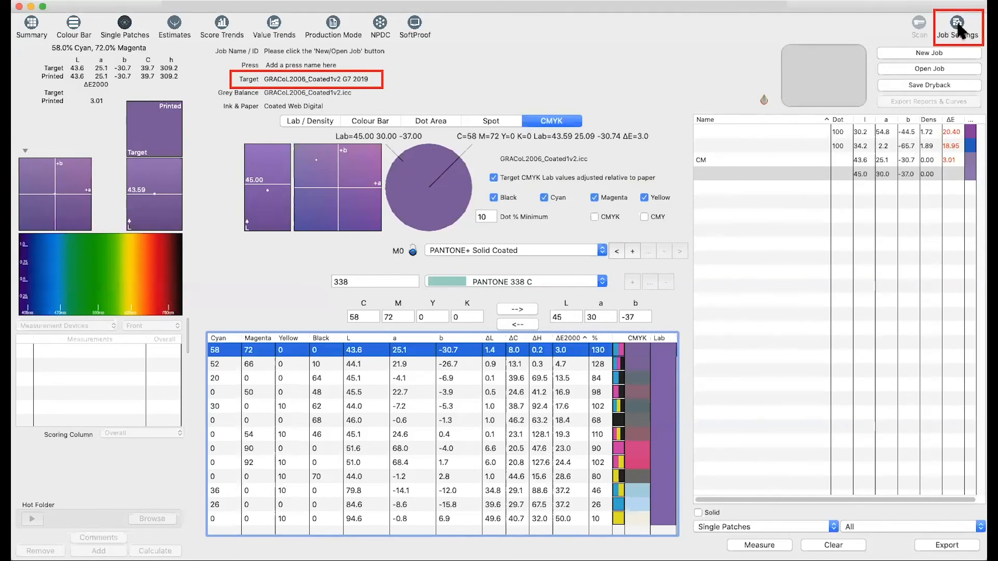
{"action": "left_click", "coordinate": [958, 29]}
{"action": "left_click", "coordinate": [632, 147]}
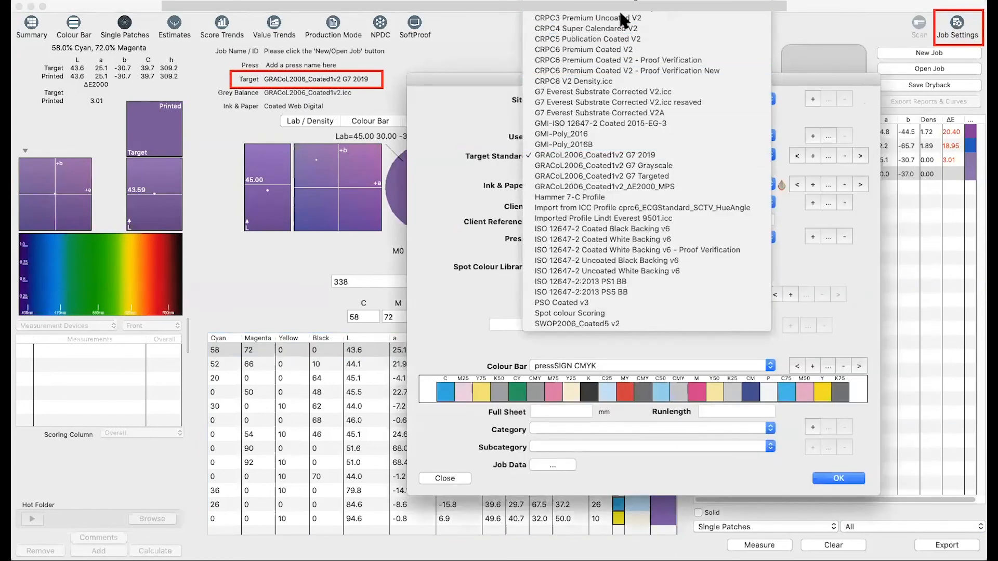
{"action": "left_click", "coordinate": [435, 73]}
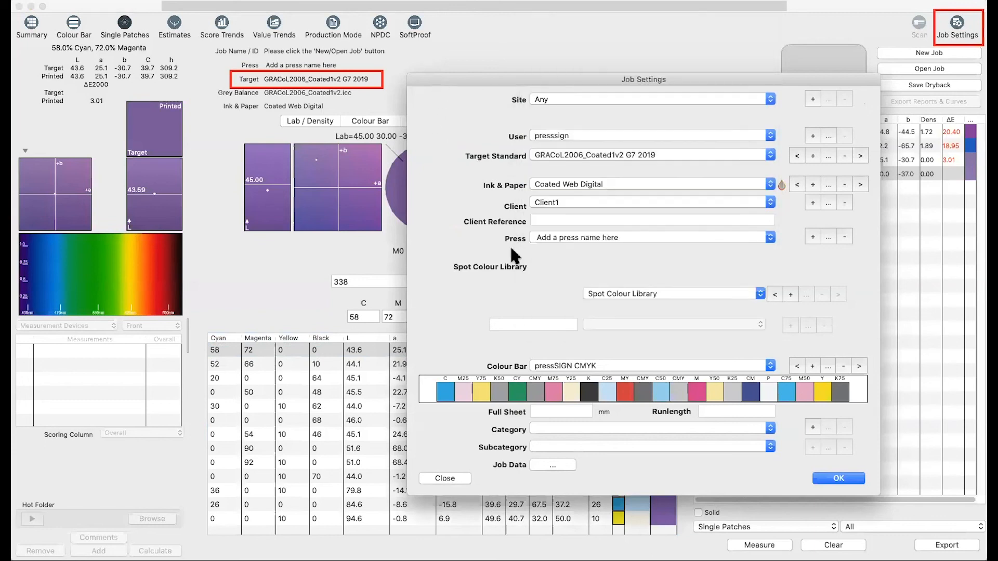
{"action": "left_click", "coordinate": [443, 476]}
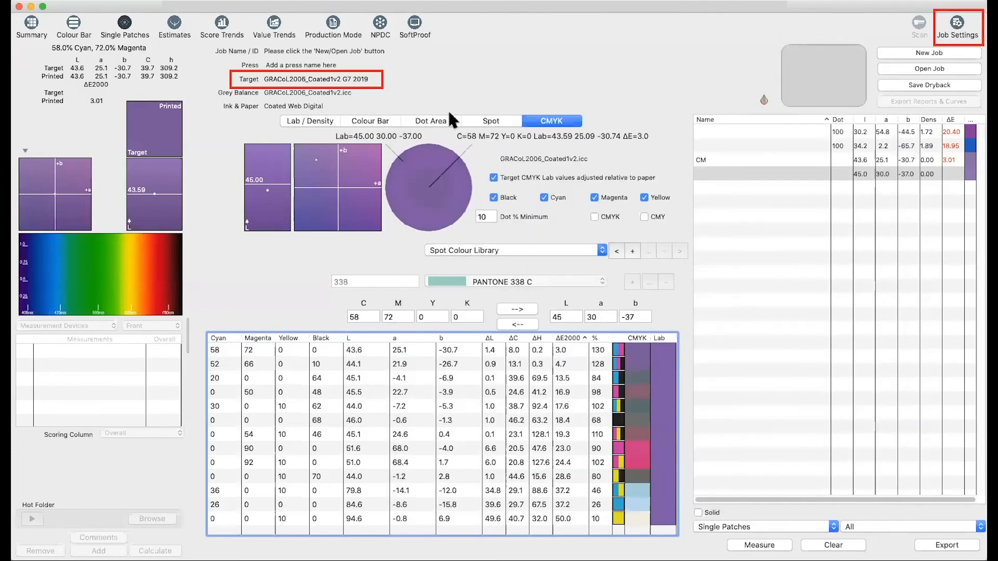